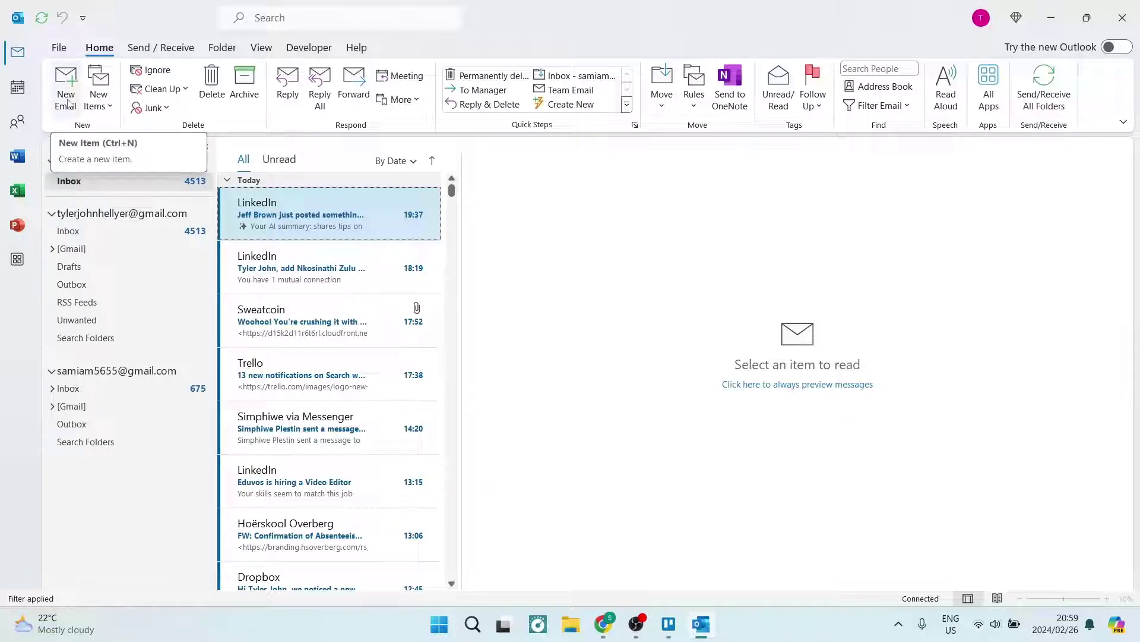
# Start a blank new email and open the Insert tab's Attach File list
pyautogui.click(66, 79)
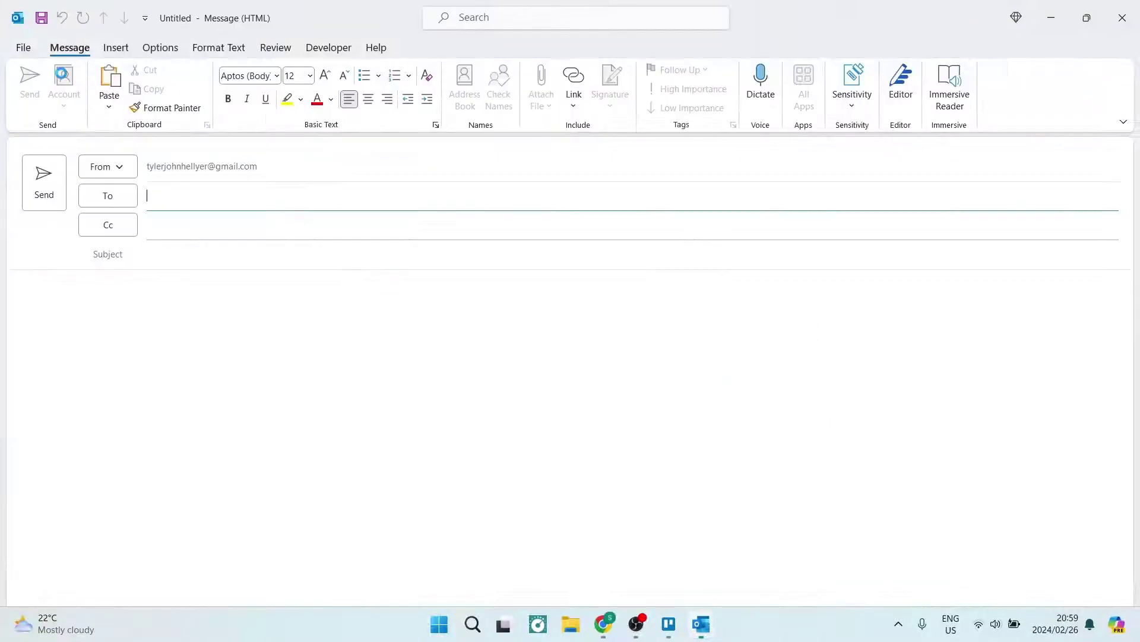
pyautogui.click(193, 292)
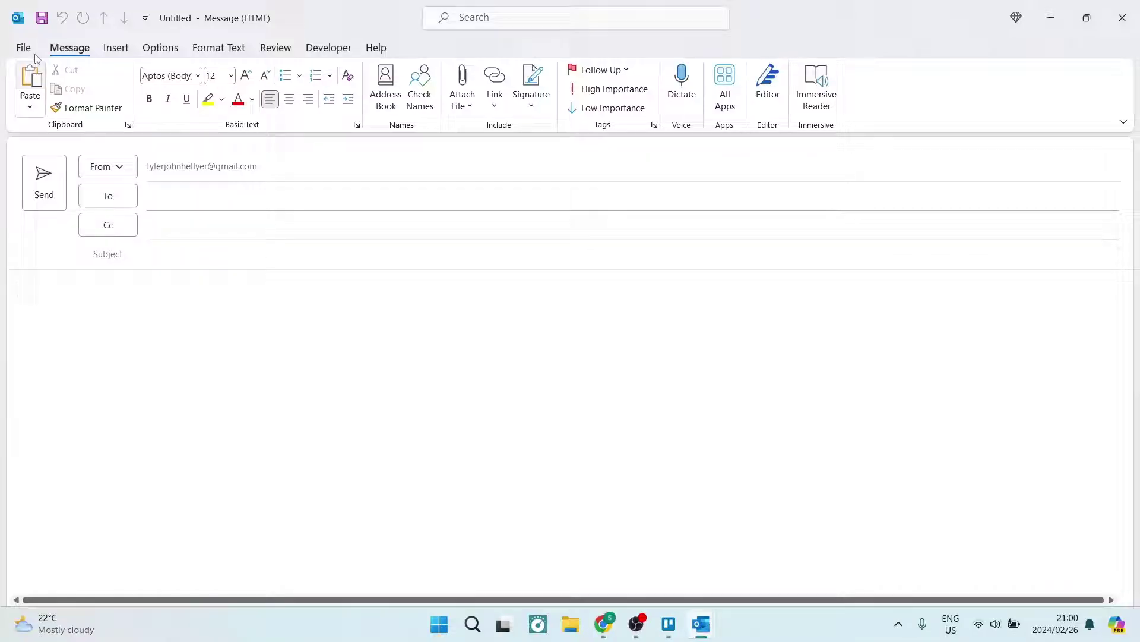
pyautogui.click(115, 52)
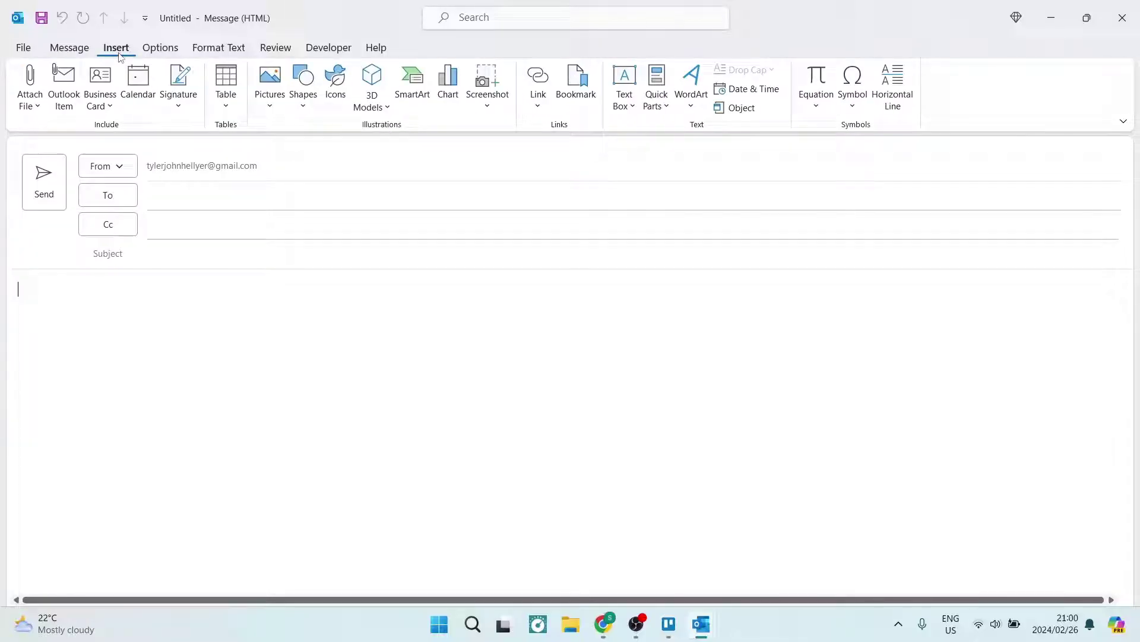
pyautogui.click(30, 99)
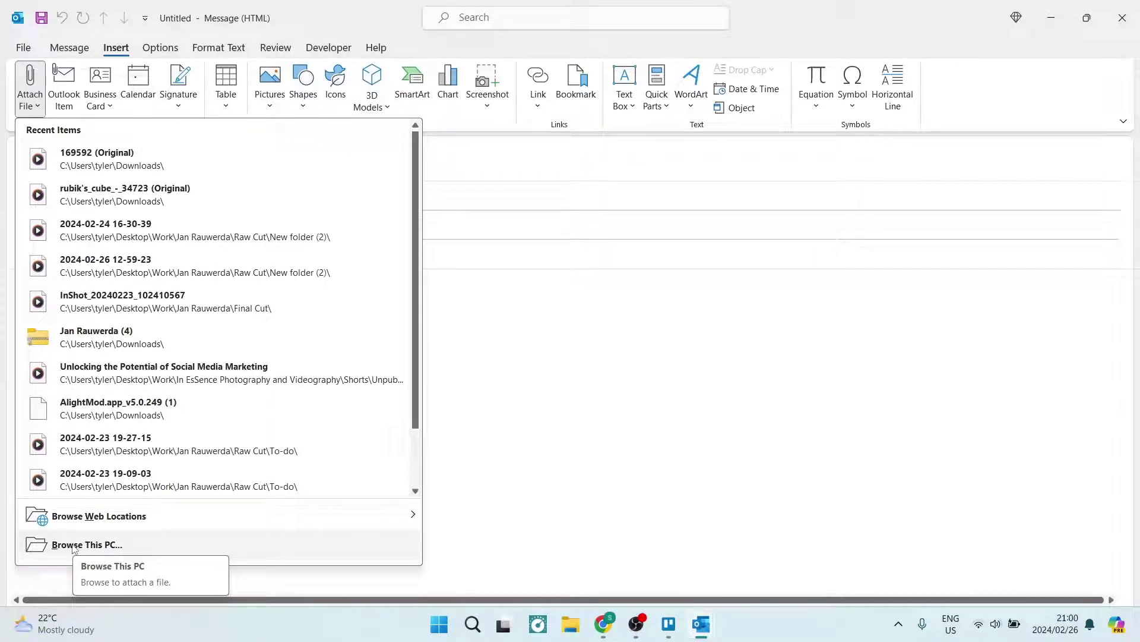
# Try attaching Stremio+4.4.165 (1), dismiss the file-too-large warning, and switch to the browser
pyautogui.moveTo(82, 518)
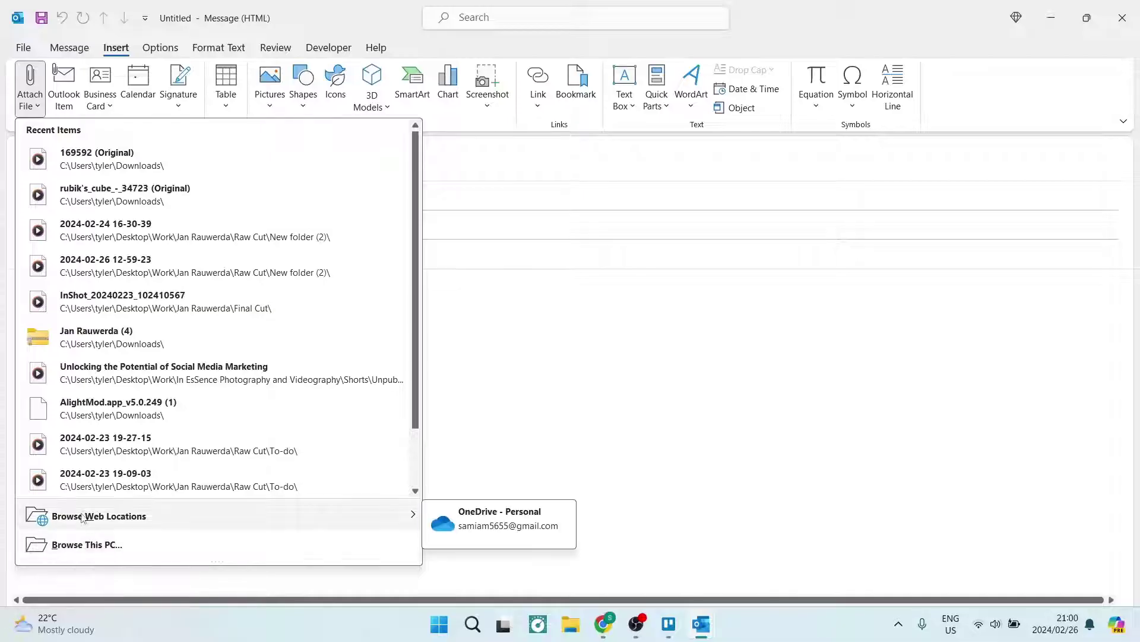
pyautogui.click(89, 543)
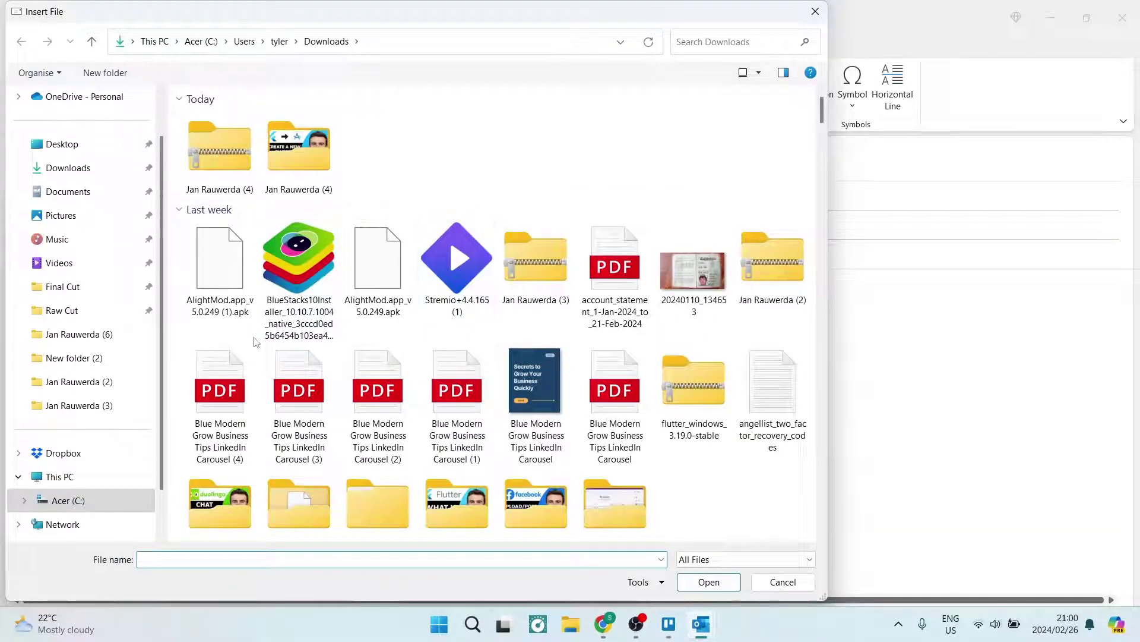
pyautogui.scroll(-6, 266, 324)
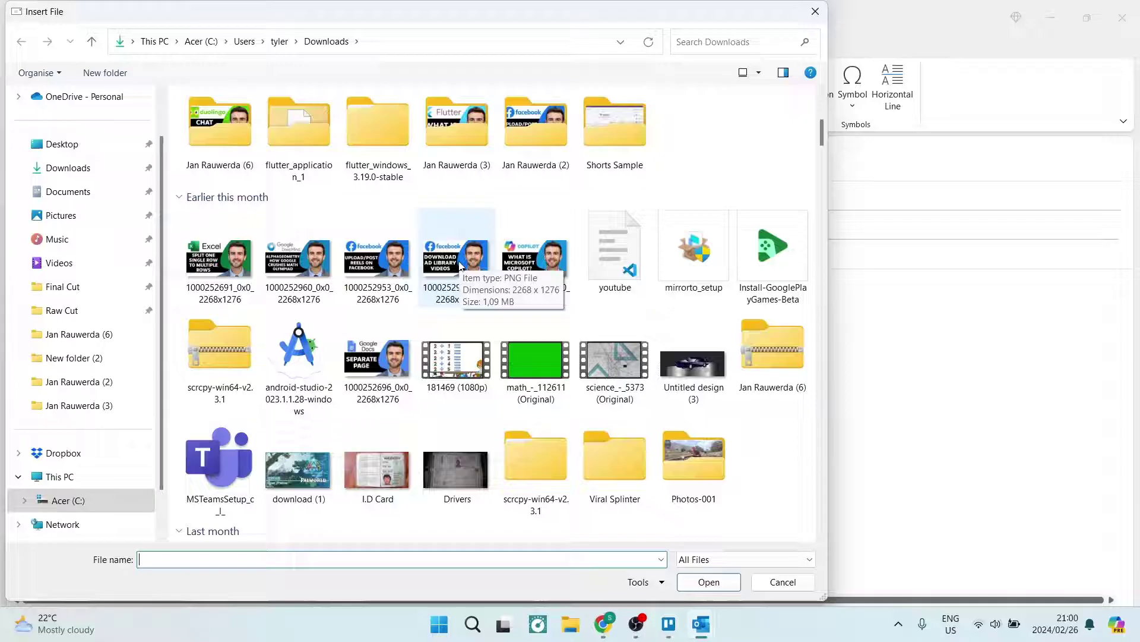
pyautogui.scroll(-5, 468, 326)
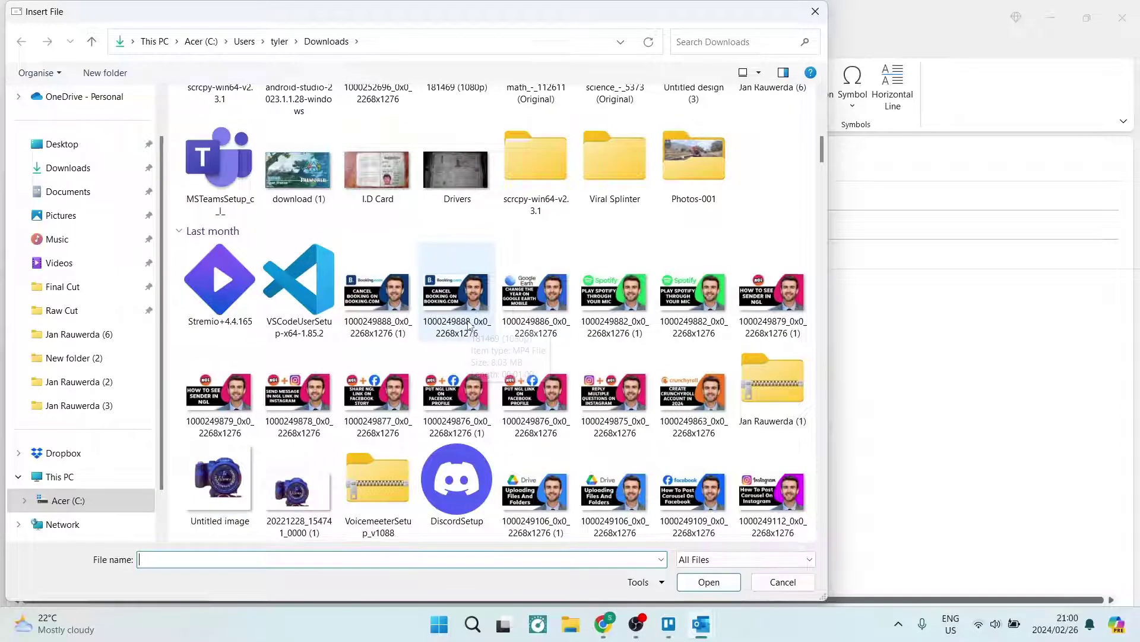
pyautogui.scroll(-10, 468, 325)
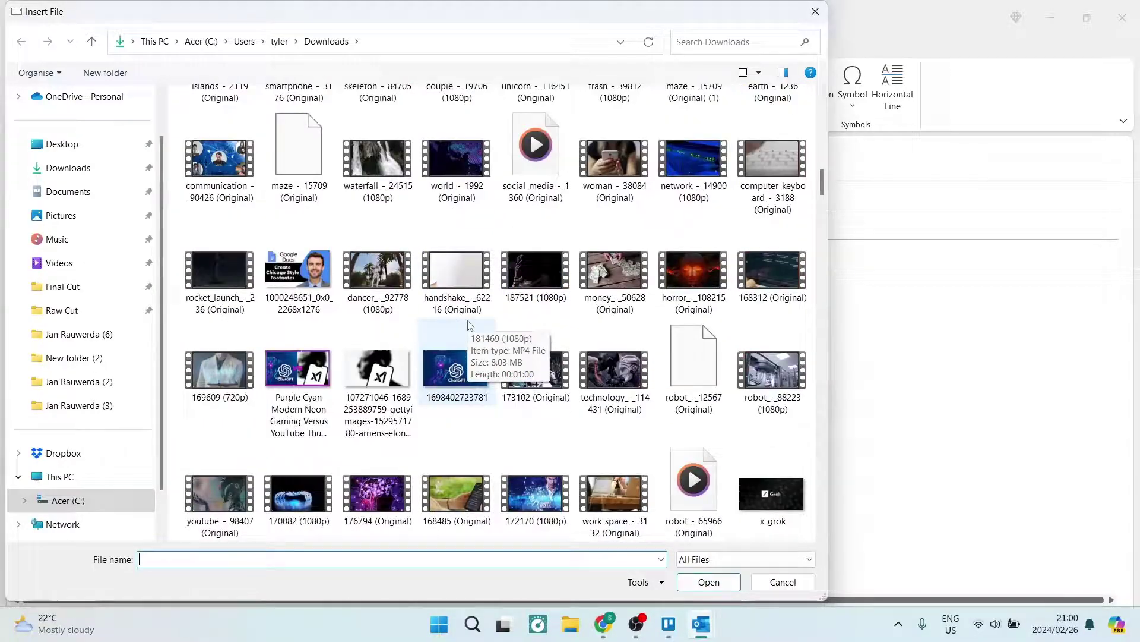
pyautogui.scroll(10, 468, 326)
pyautogui.scroll(1, 468, 326)
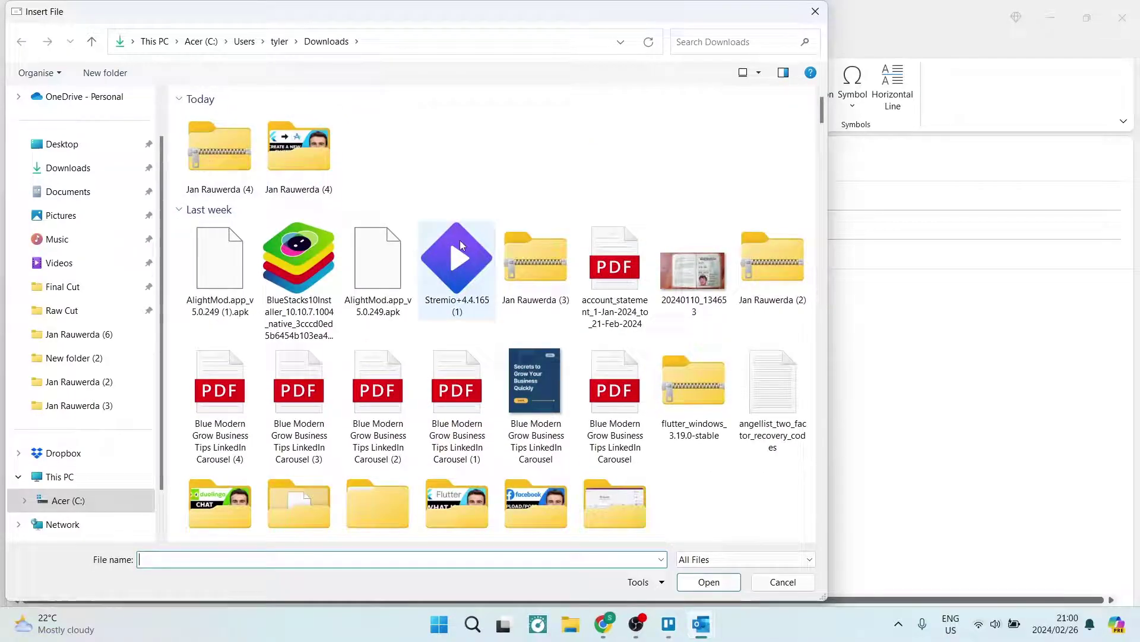
pyautogui.click(427, 260)
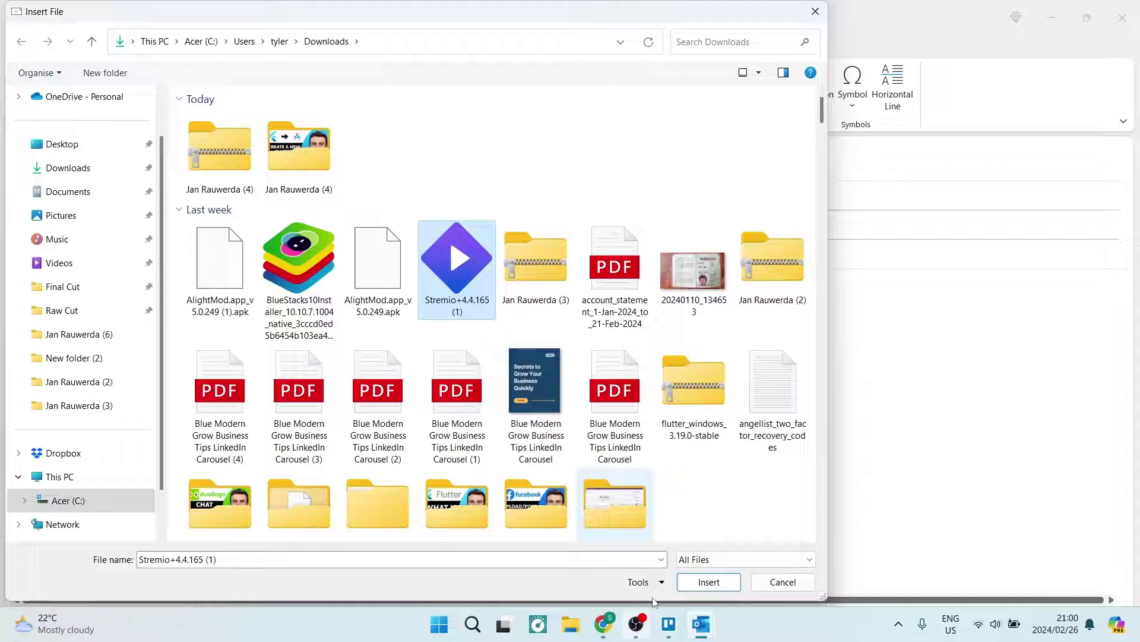
pyautogui.click(709, 582)
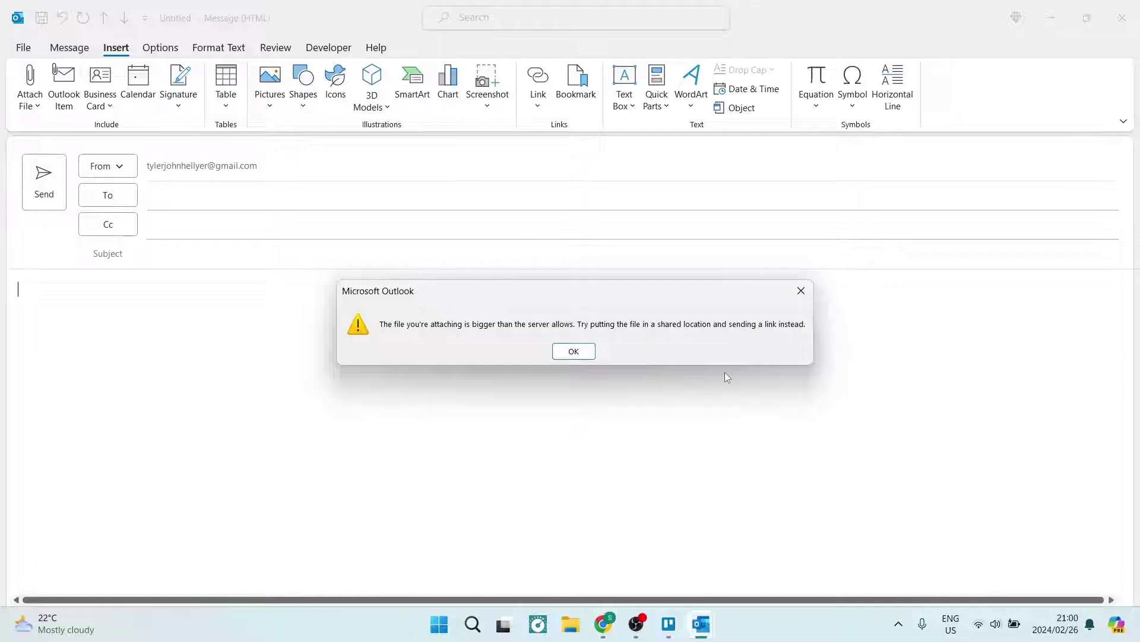
pyautogui.click(575, 352)
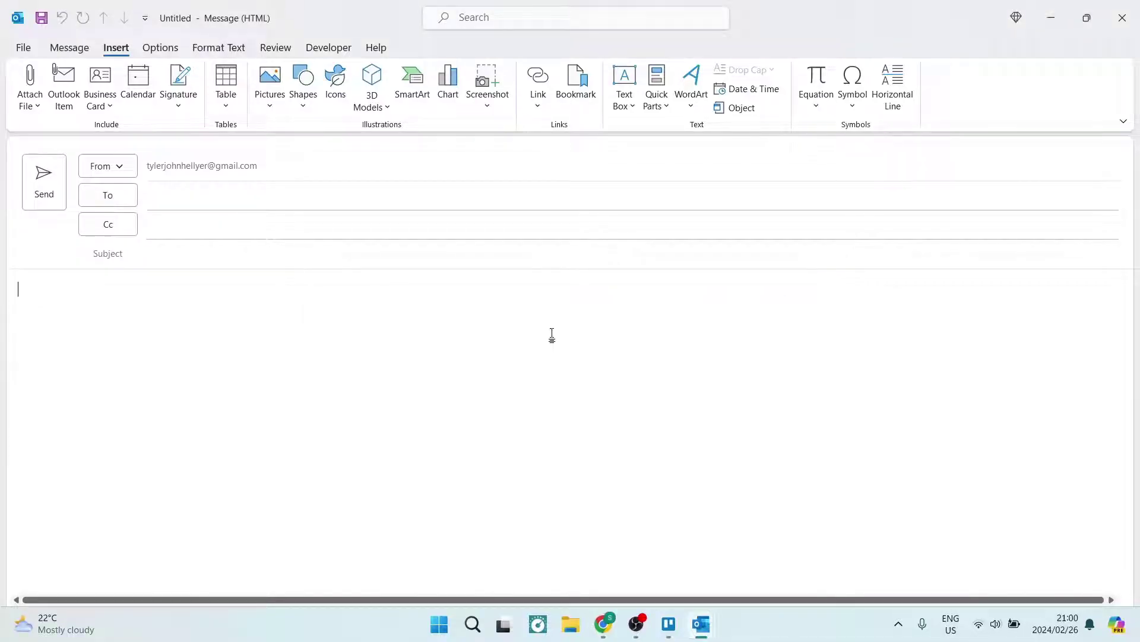
pyautogui.hotkey('alt', 'Tab')
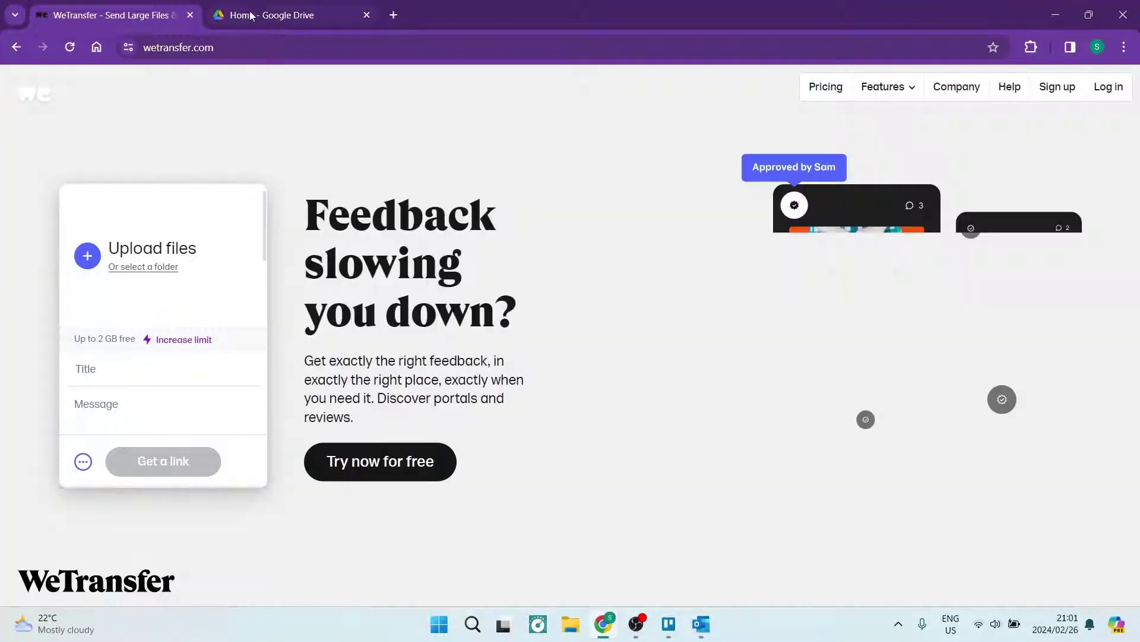
# In Google Drive, copy the share link of the Untitled spreadsheet modified at 14:43
pyautogui.click(260, 11)
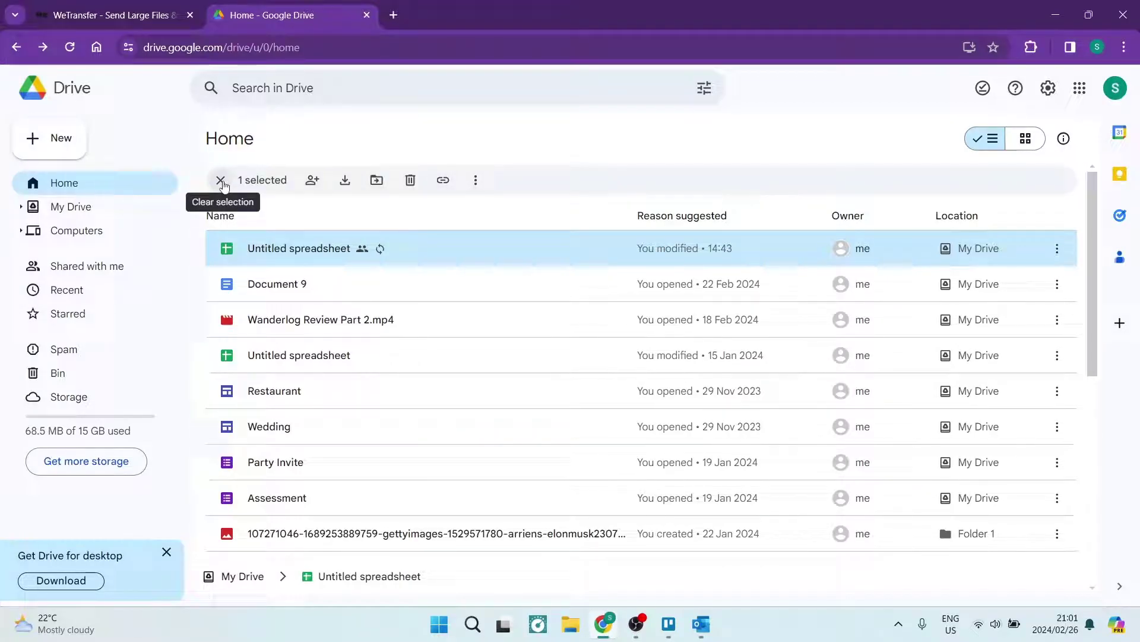
pyautogui.click(221, 182)
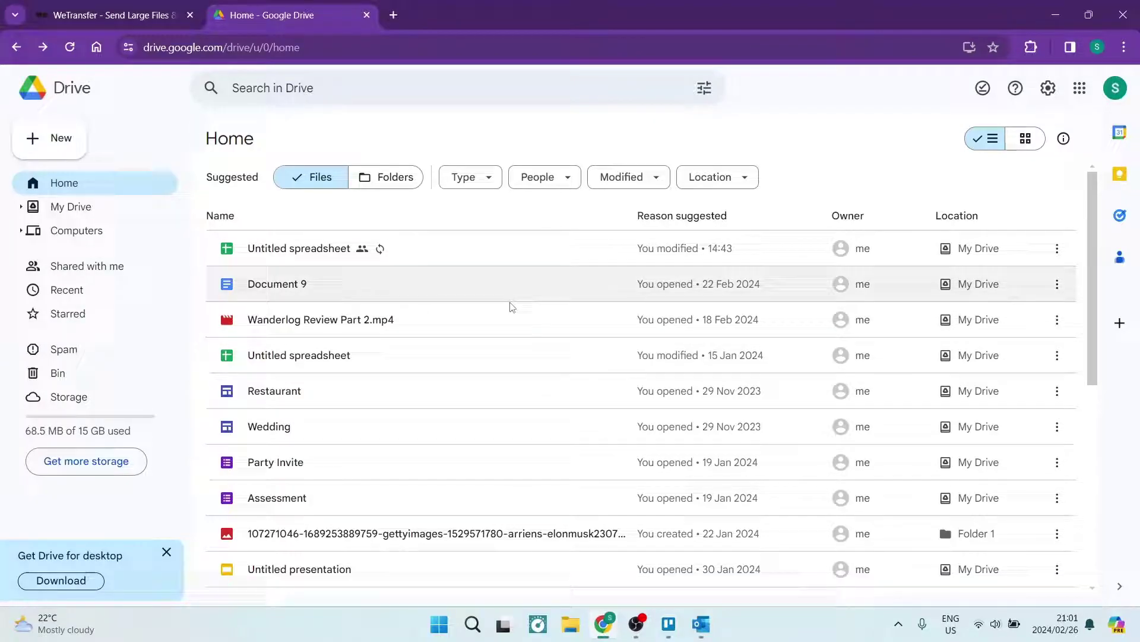
pyautogui.click(537, 258)
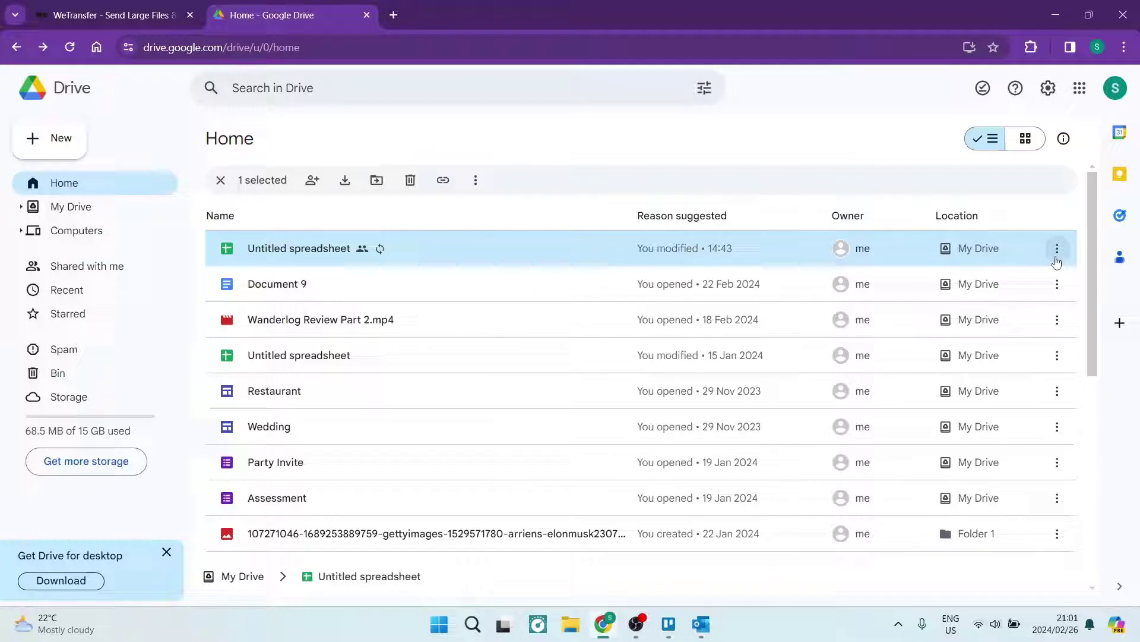
pyautogui.click(1058, 249)
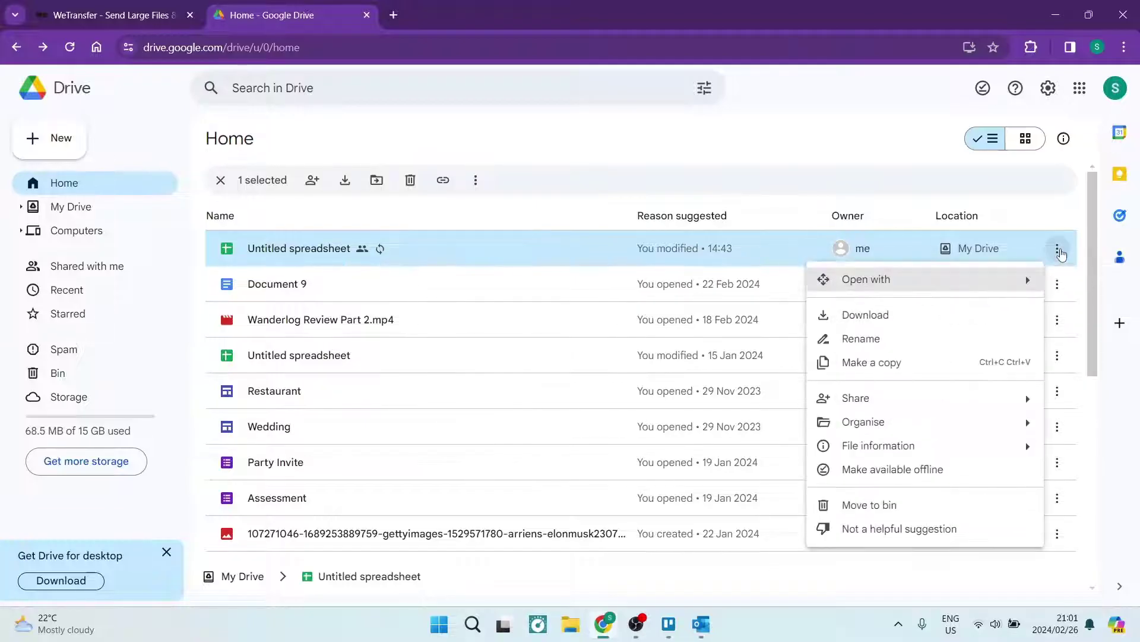
pyautogui.click(807, 129)
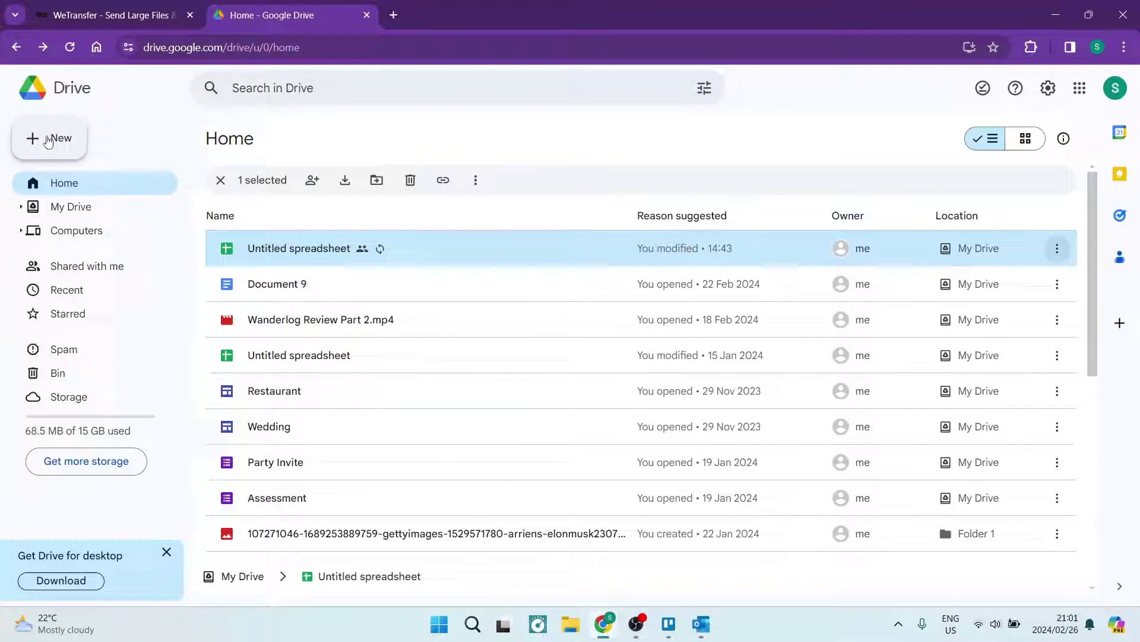
pyautogui.click(48, 140)
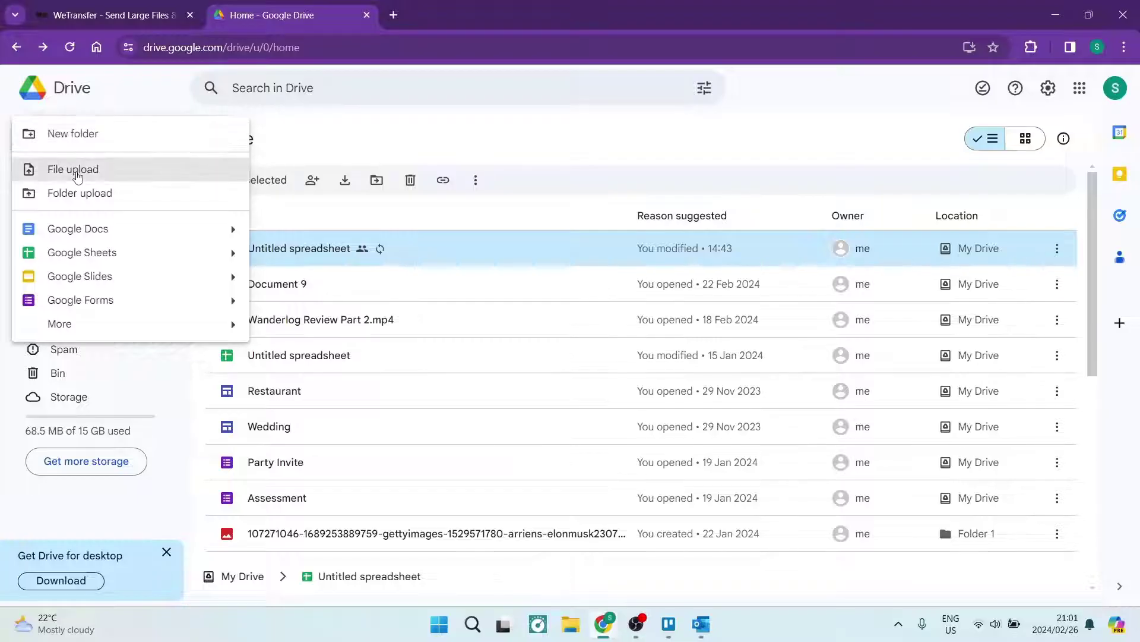
pyautogui.click(343, 142)
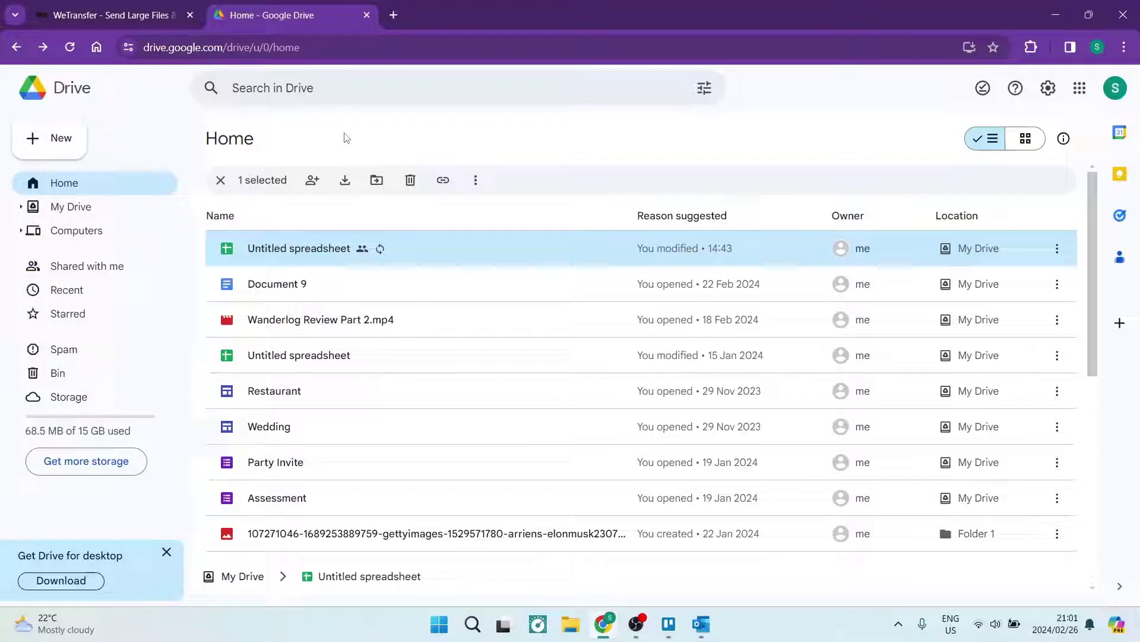
pyautogui.click(1057, 249)
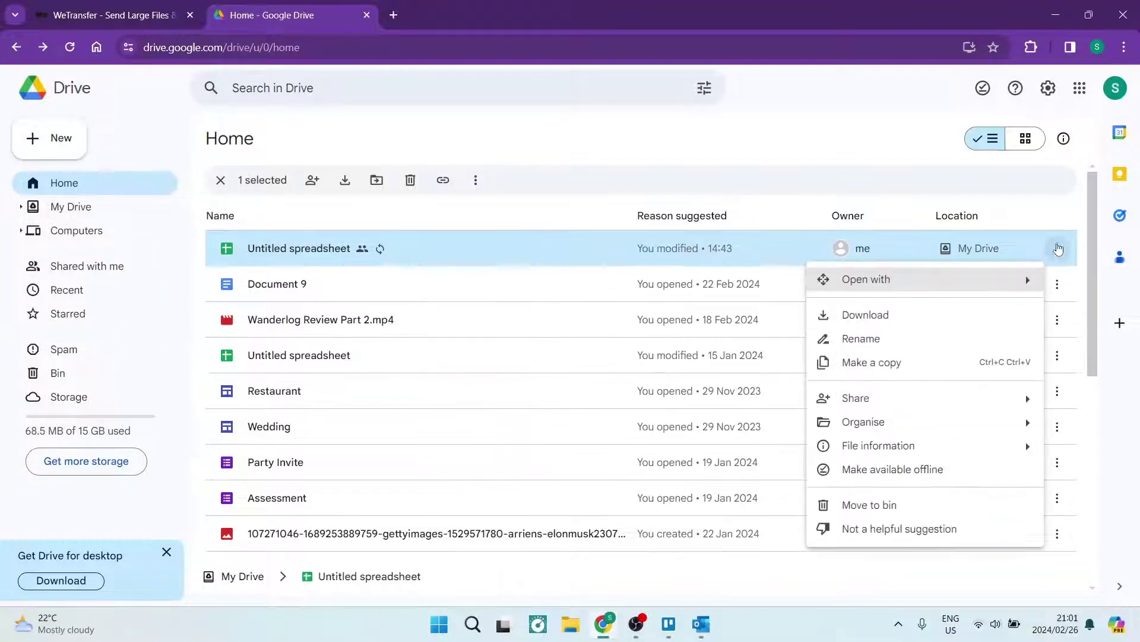
pyautogui.moveTo(940, 399)
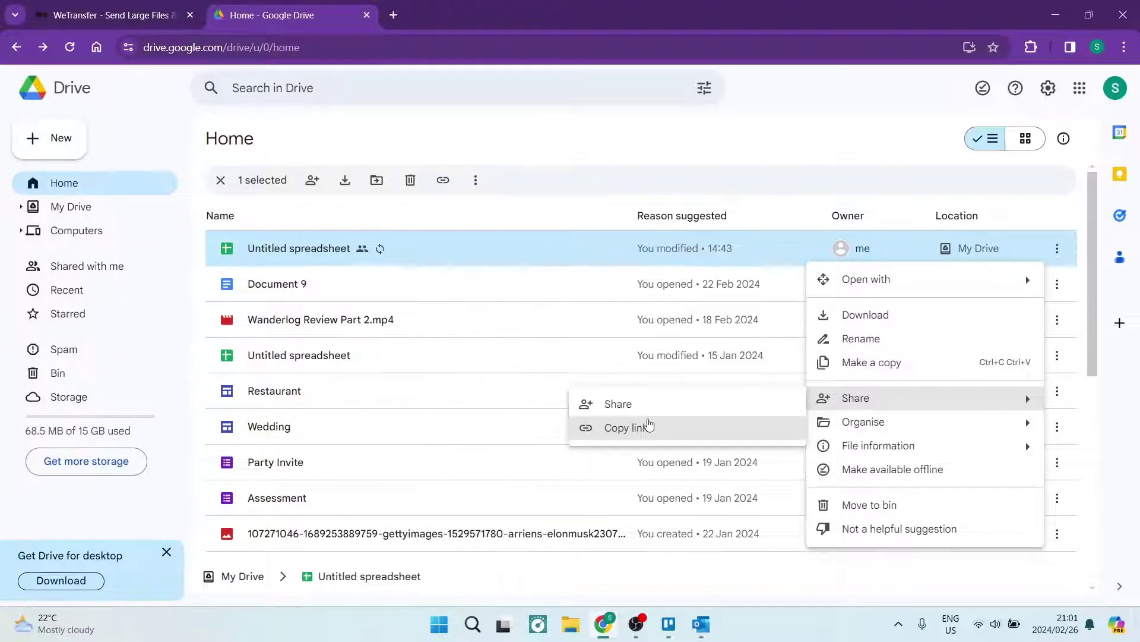
pyautogui.click(648, 429)
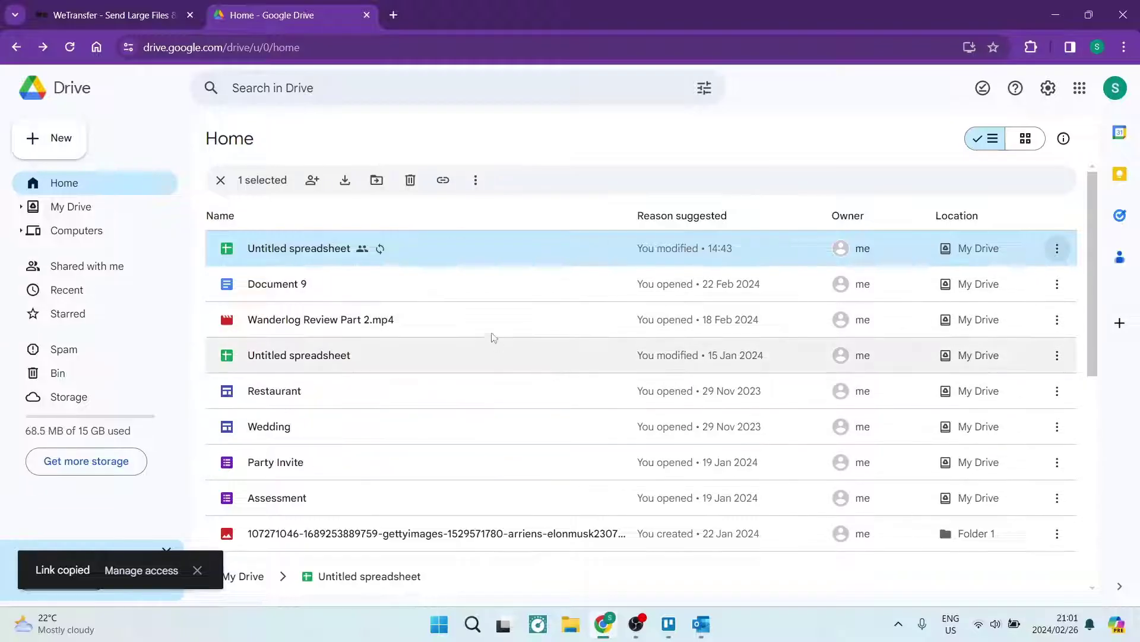
# Paste the copied Google Sheets share link into the Outlook message body
pyautogui.moveTo(695, 621)
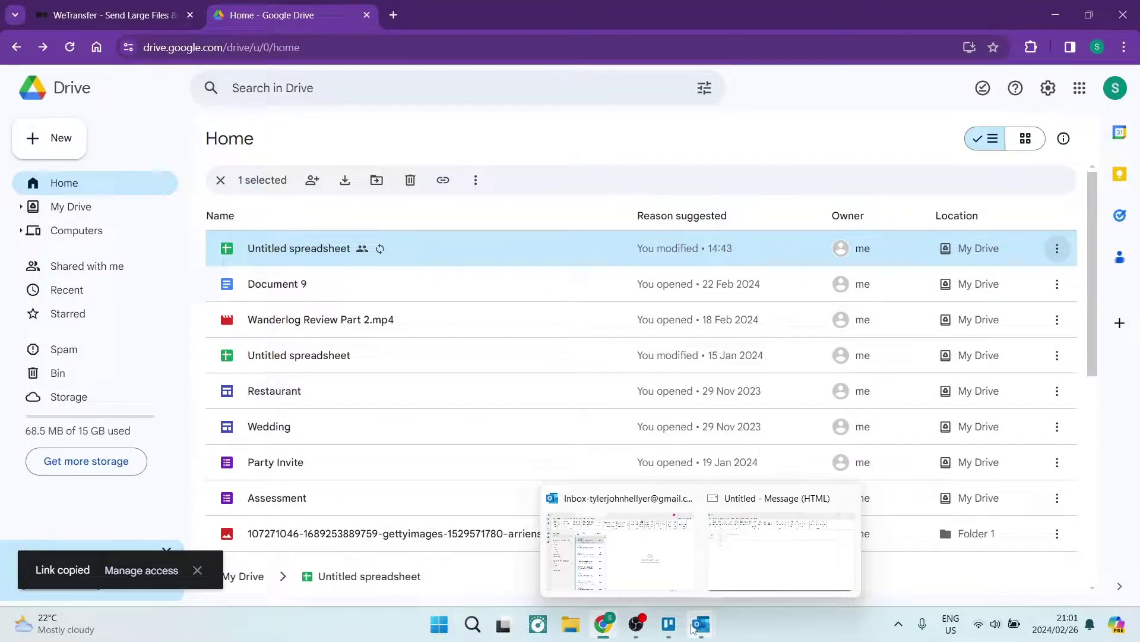
pyautogui.click(773, 544)
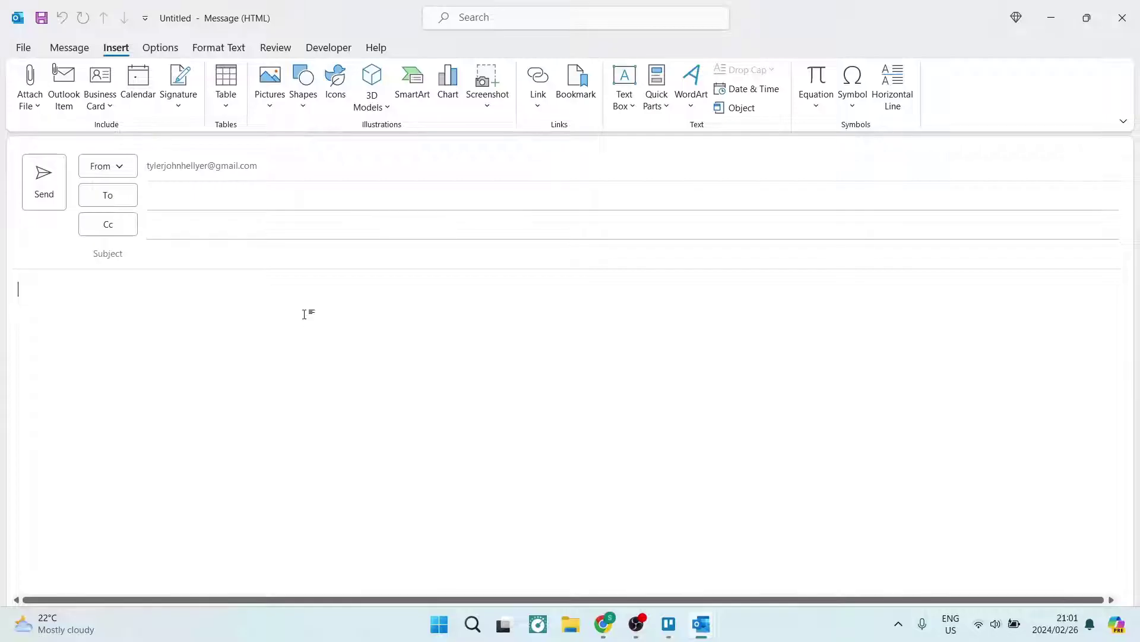
pyautogui.hotkey('ctrl', 'v')
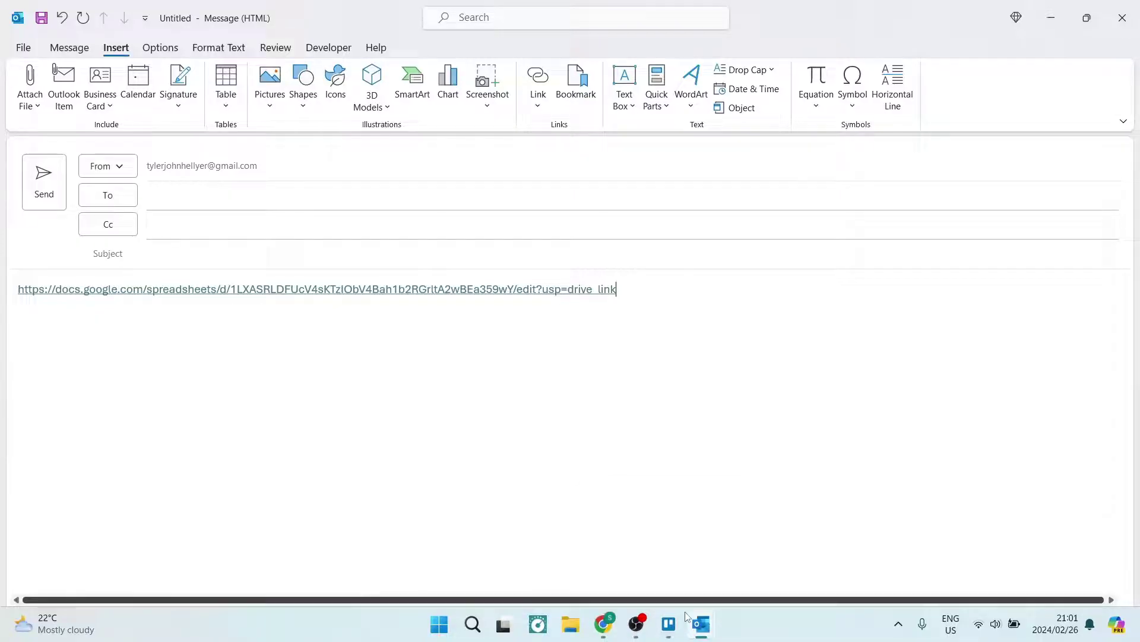
# Upload the Breathtaking Mountain Views mp4 from the Unpublished folder to a new WeTransfer transfer
pyautogui.click(604, 635)
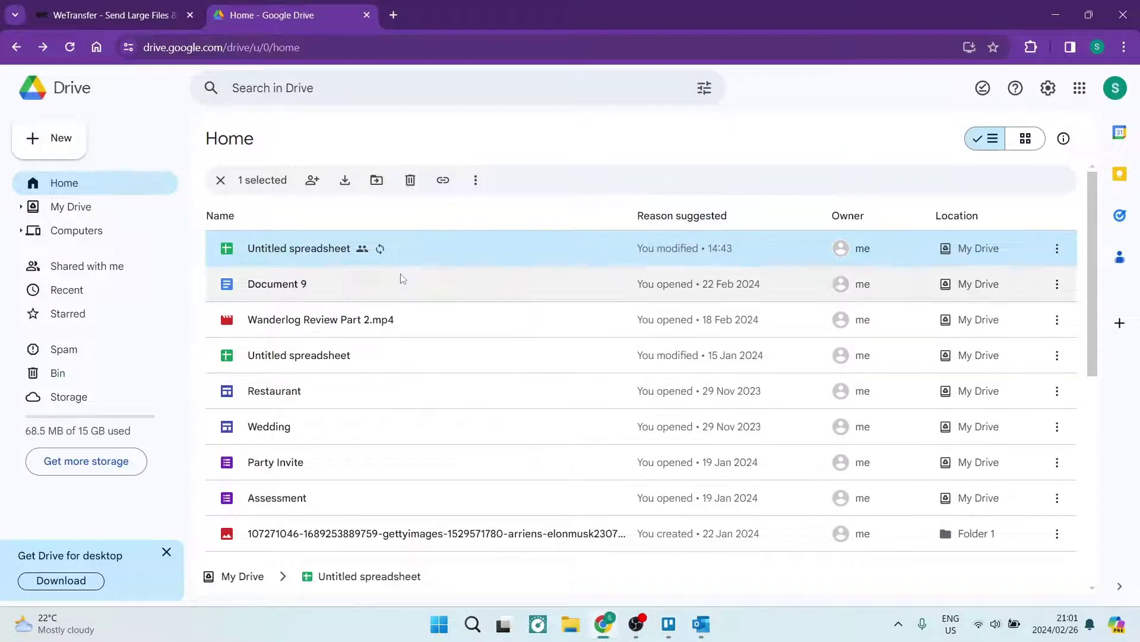
pyautogui.click(92, 21)
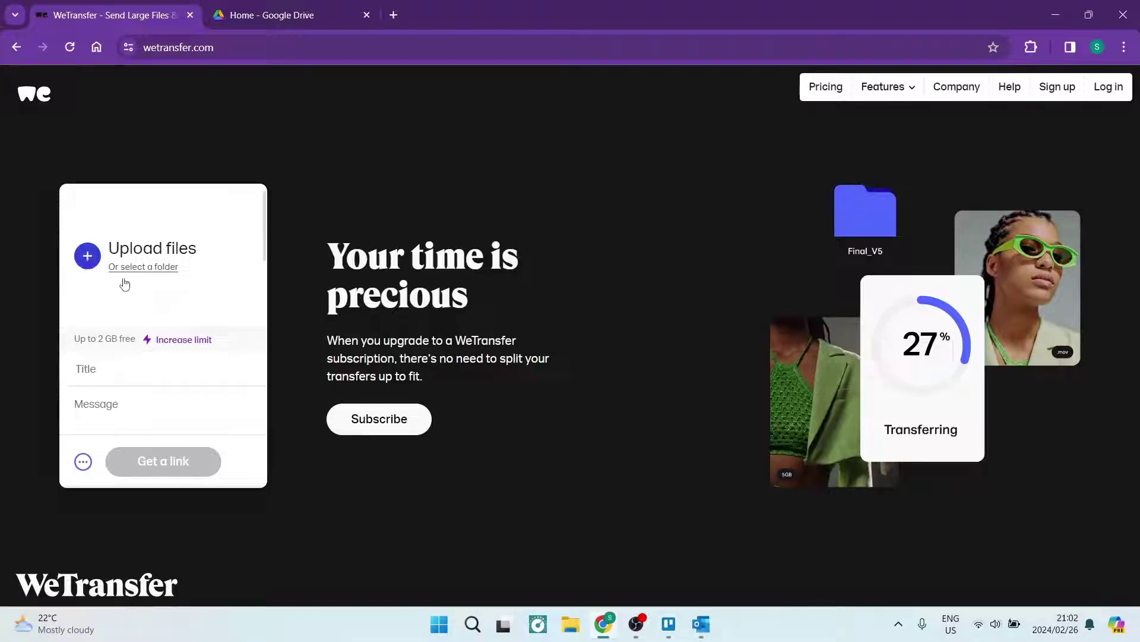
pyautogui.click(87, 256)
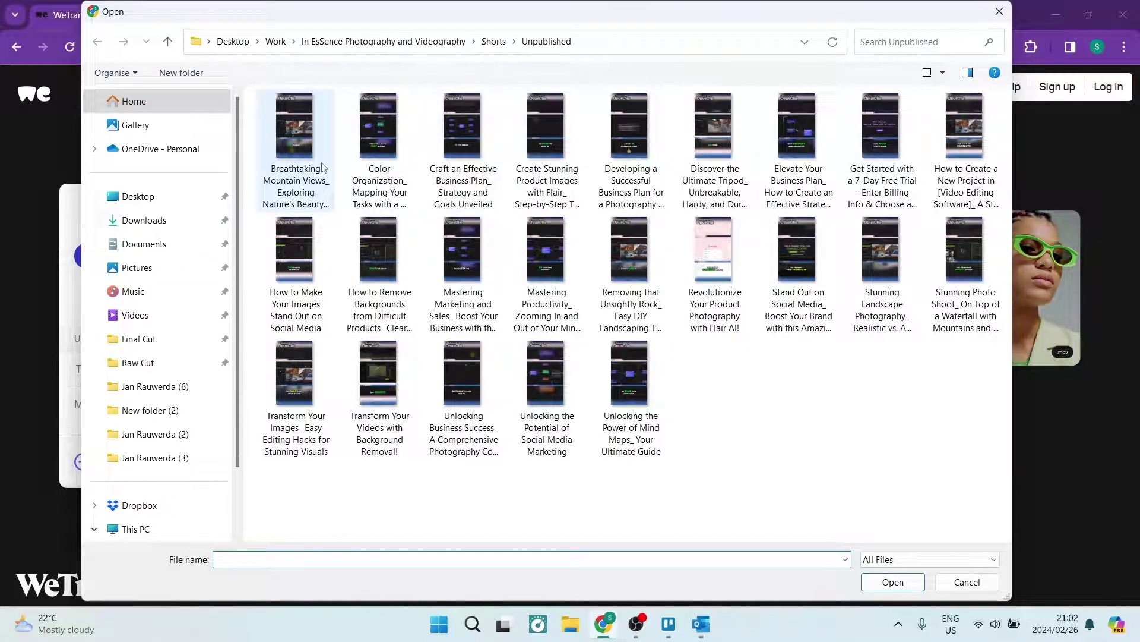
pyautogui.click(304, 156)
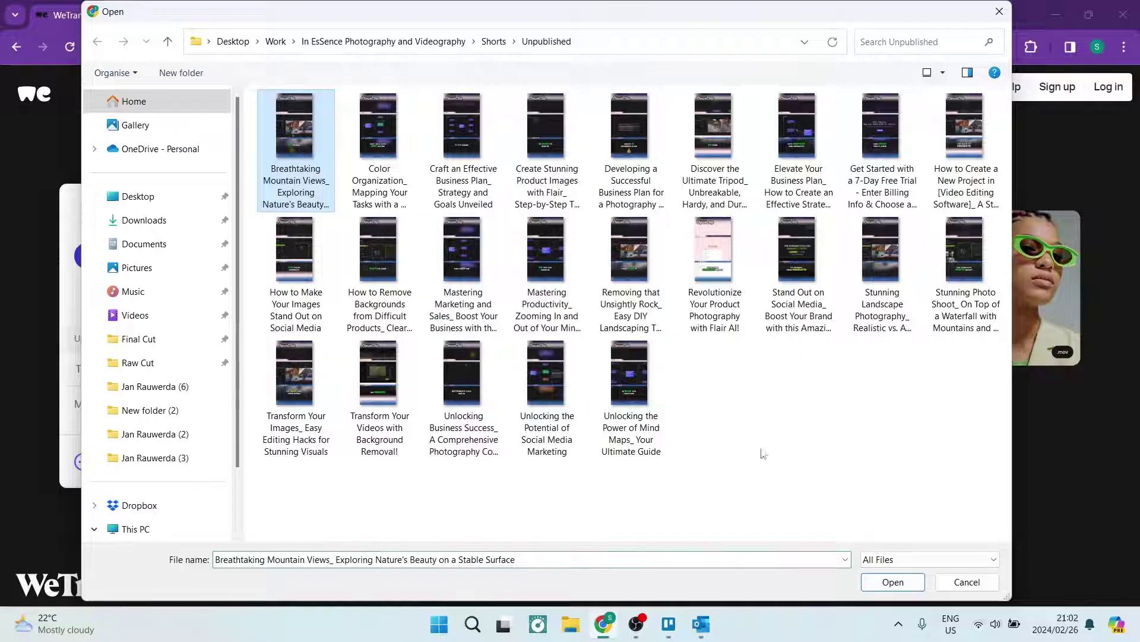
pyautogui.click(893, 582)
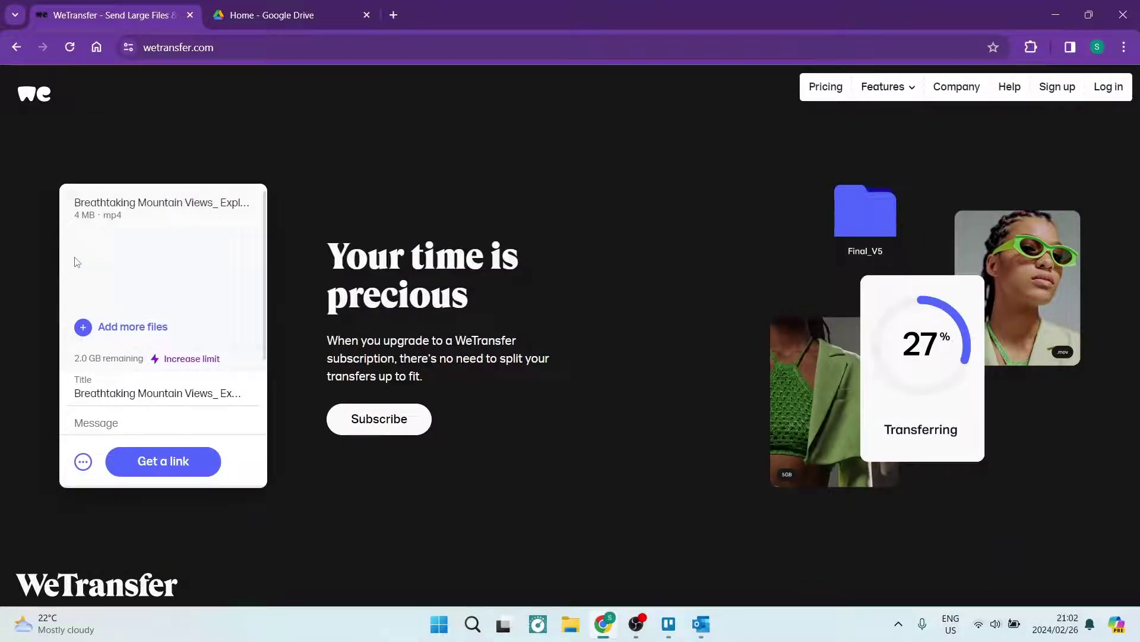
# Set the WeTransfer transfer to Send email transfer, showing the recipient and sender email fields
pyautogui.scroll(-1, 131, 380)
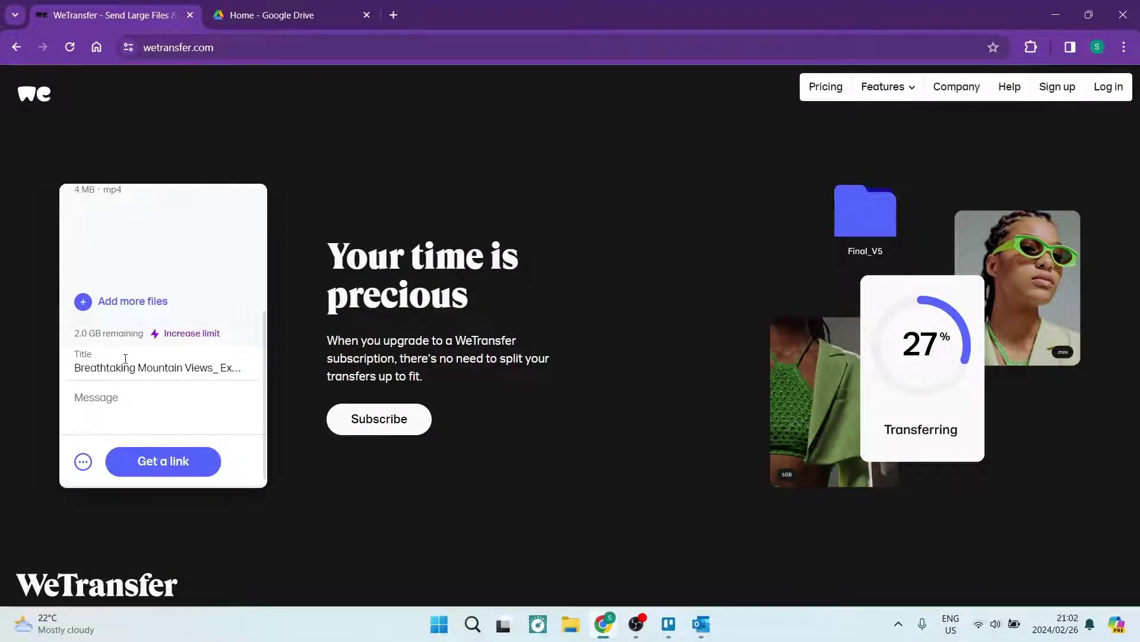
pyautogui.scroll(1, 86, 468)
pyautogui.click(83, 462)
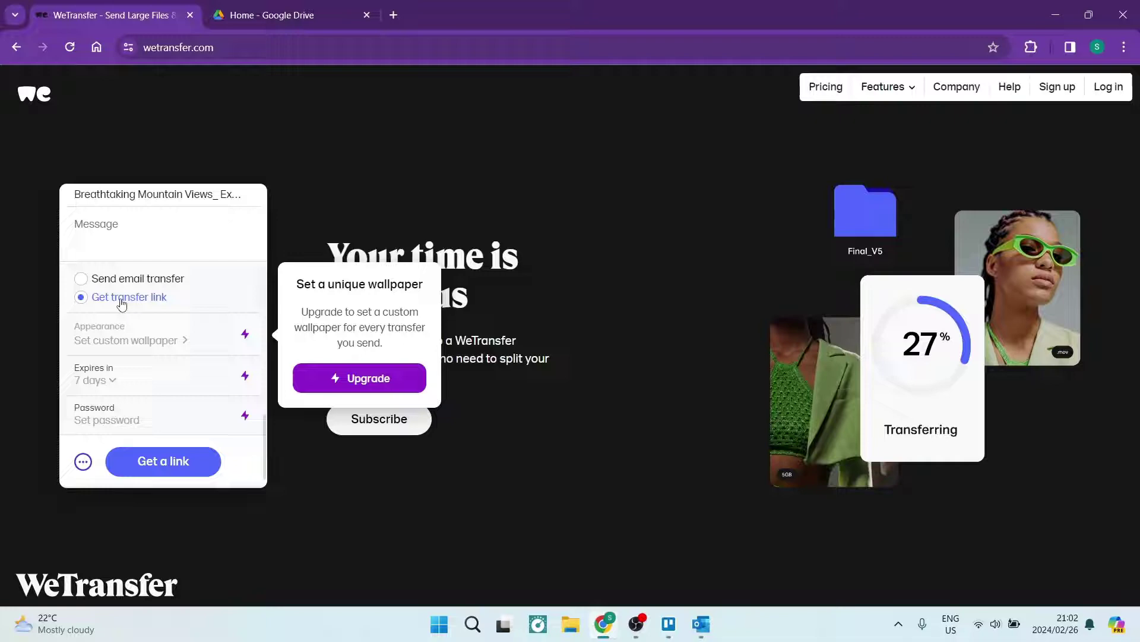
pyautogui.moveTo(702, 622)
pyautogui.click(741, 582)
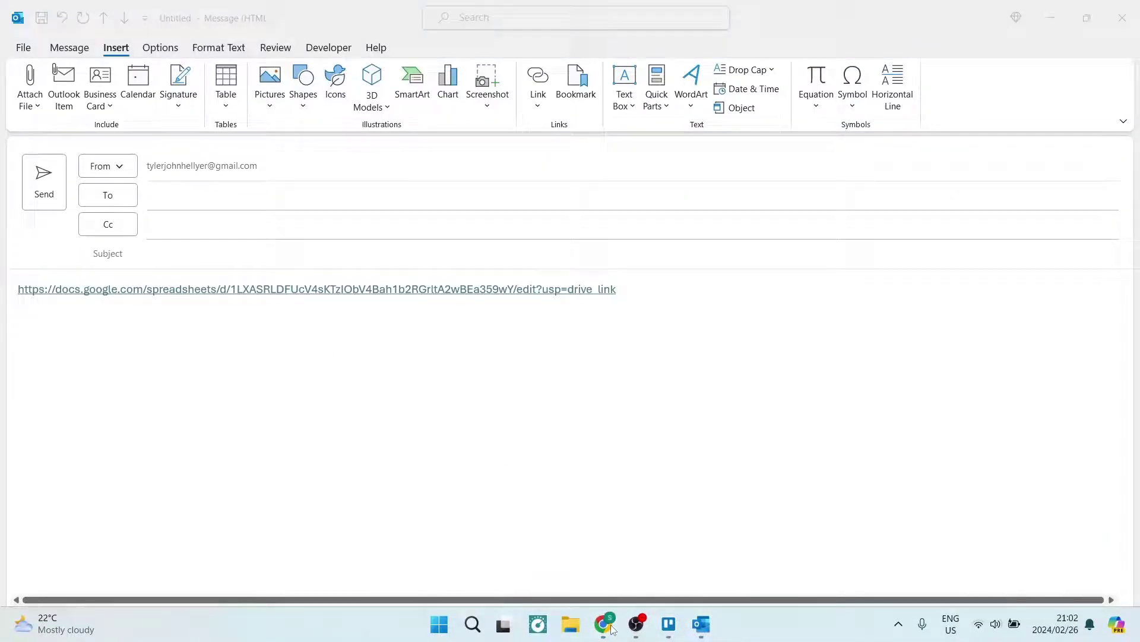
pyautogui.click(571, 623)
pyautogui.click(603, 624)
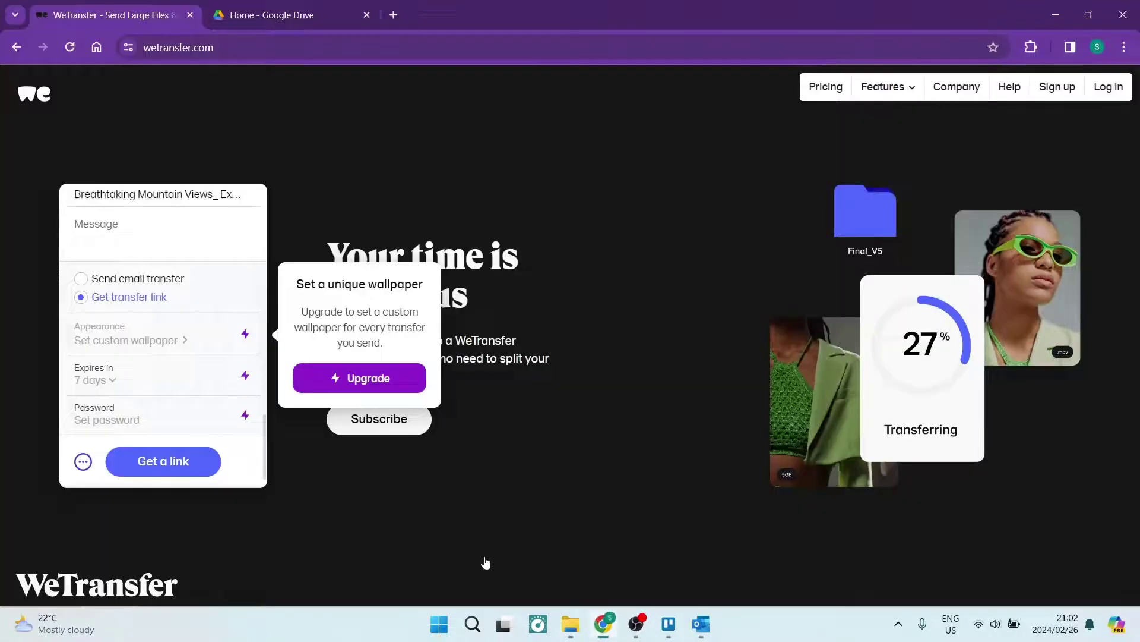
pyautogui.click(82, 279)
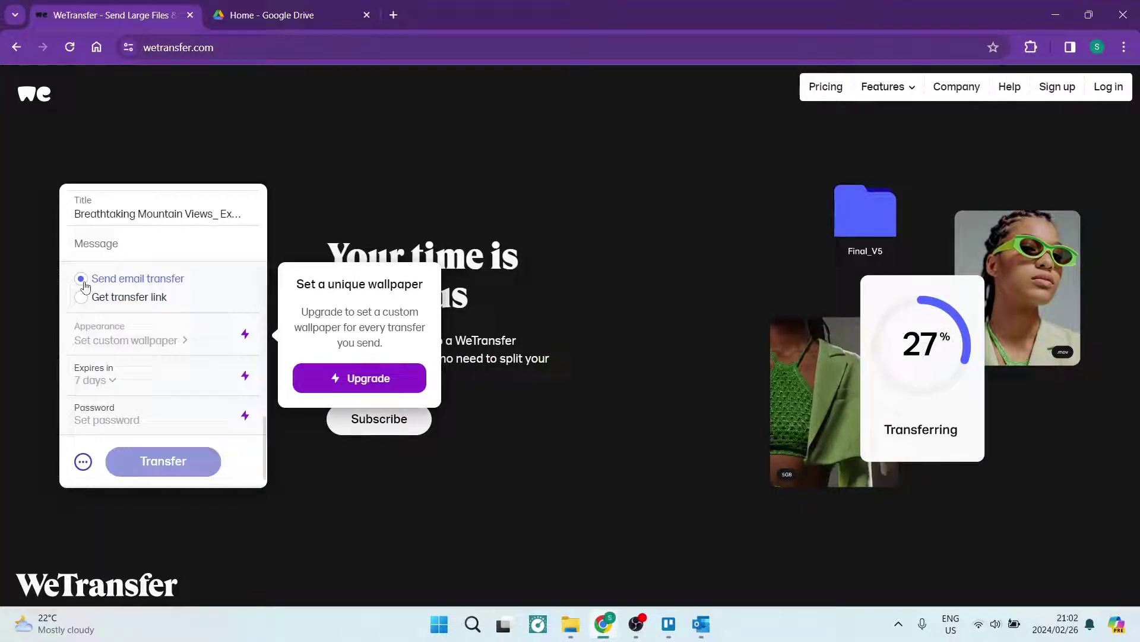
pyautogui.click(119, 350)
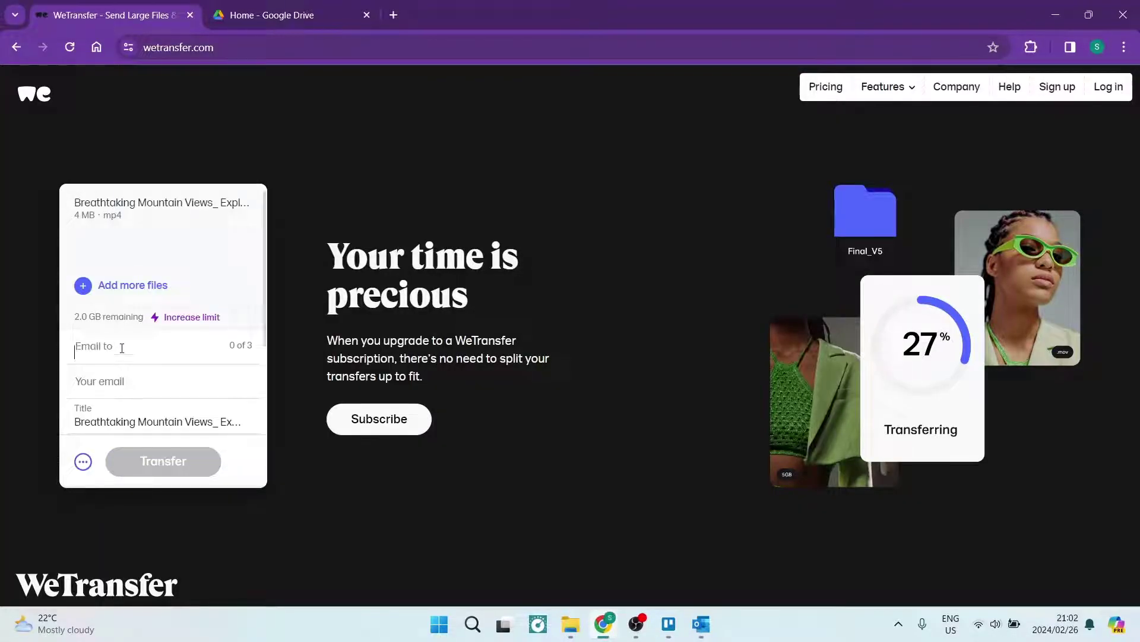
pyautogui.click(132, 395)
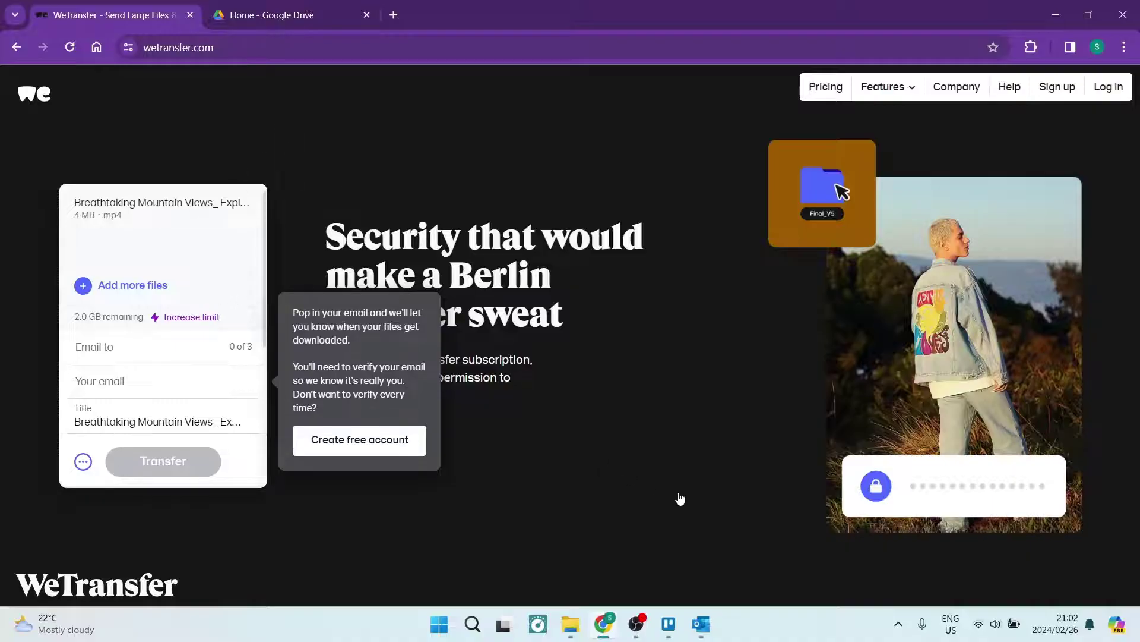
pyautogui.click(704, 629)
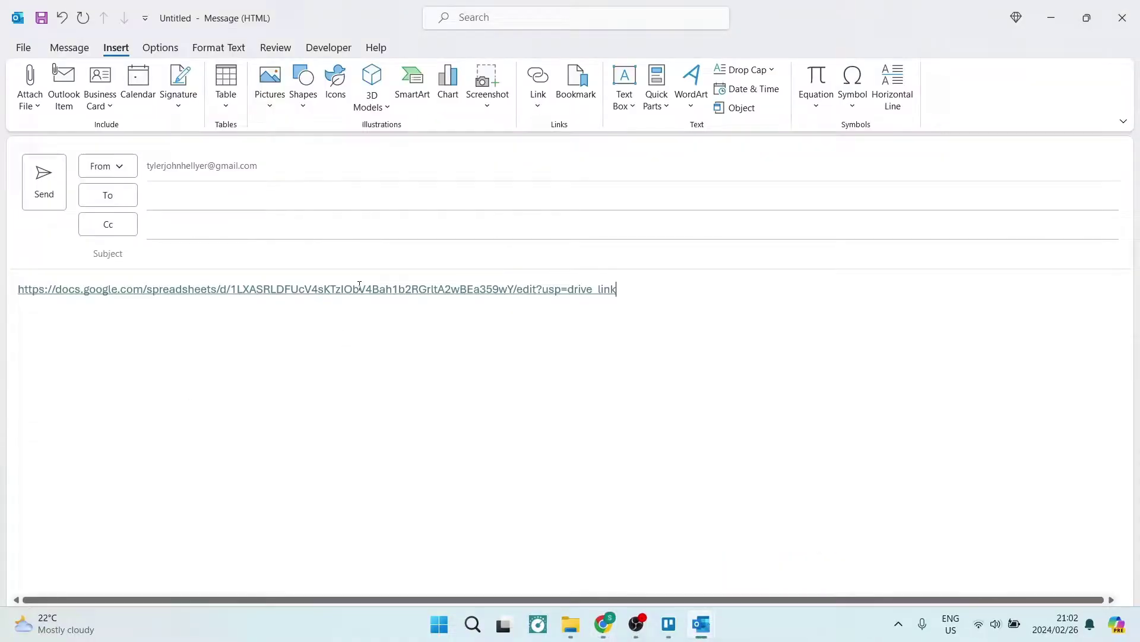